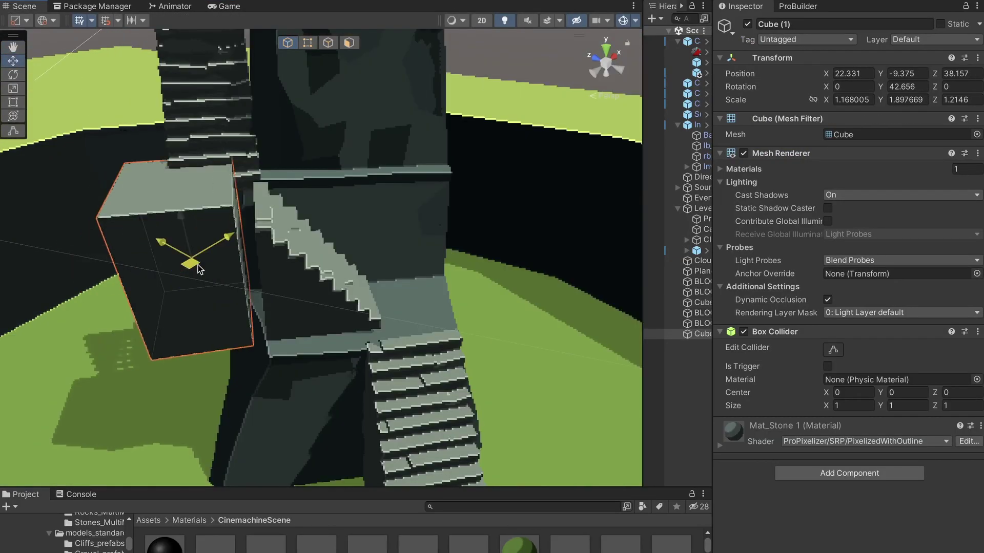
# - Shift the stone cube beside the stairs and place a copy of it at the head of the upper staircase
pyautogui.moveTo(197, 269); pyautogui.dragTo(204, 268)
pyautogui.keyDown('alt'); pyautogui.moveTo(204, 267); pyautogui.dragTo(451, 369); pyautogui.keyUp('alt')
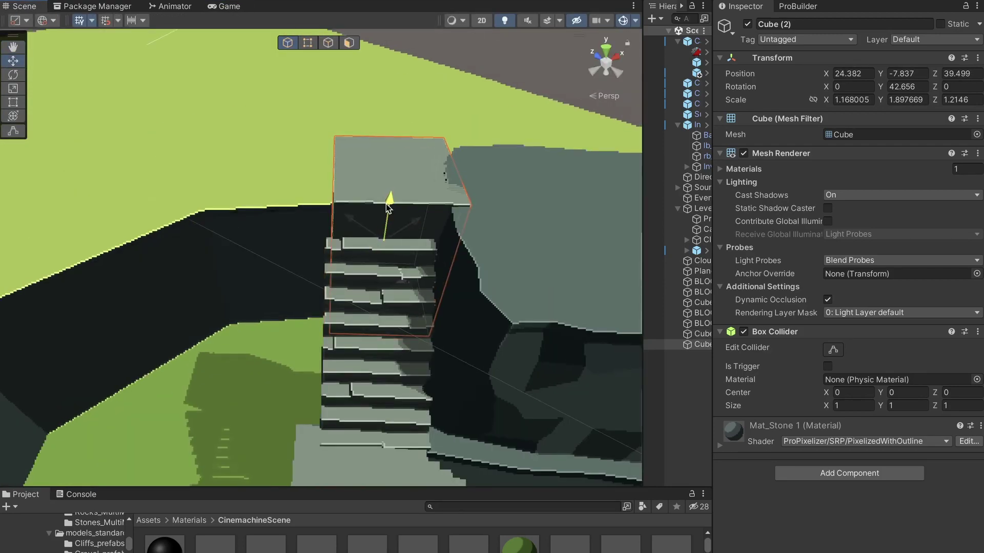
pyautogui.click(228, 6)
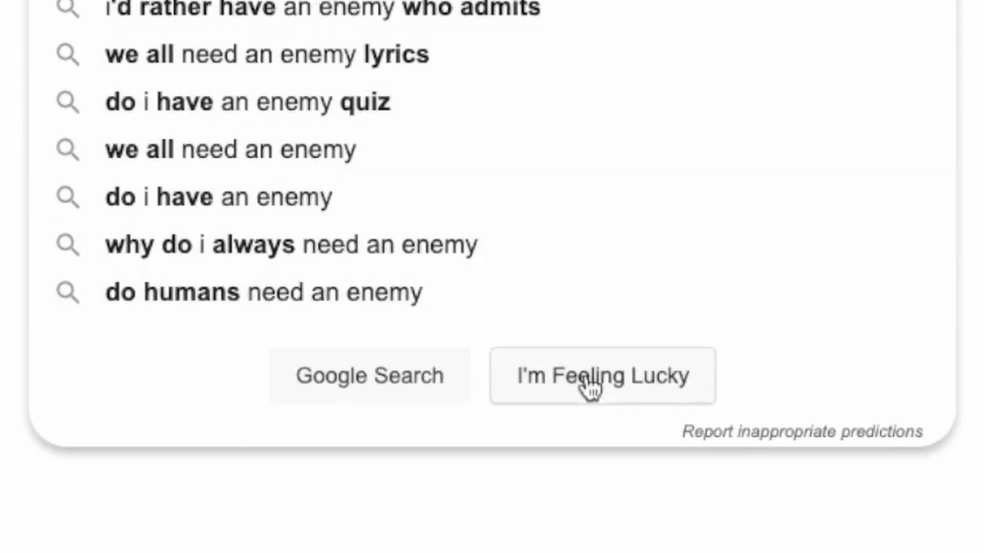
pyautogui.click(601, 401)
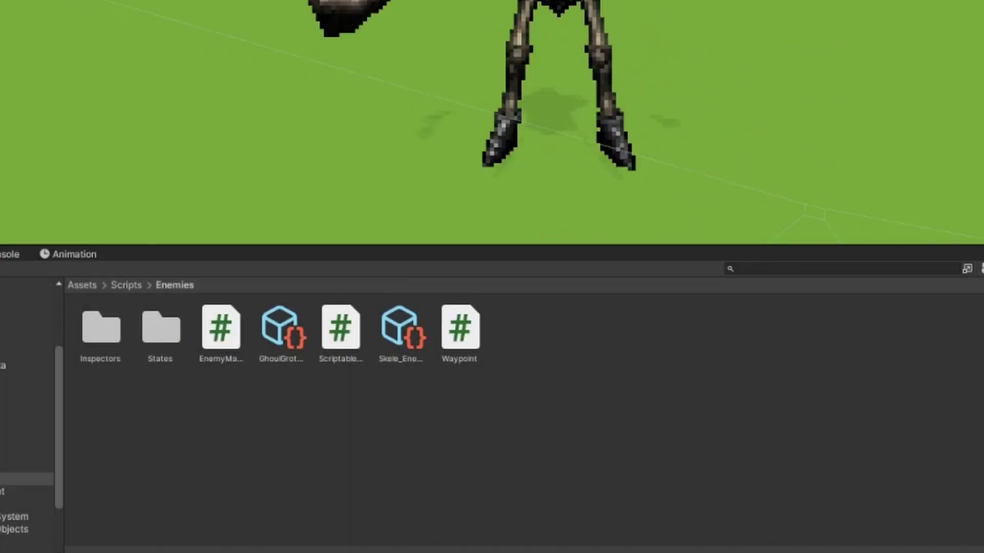
# - Review the fields in the Scriptable_Enemy script and expand the Spawn Settings of the Skele_Enemy asset
pyautogui.click(382, 336)
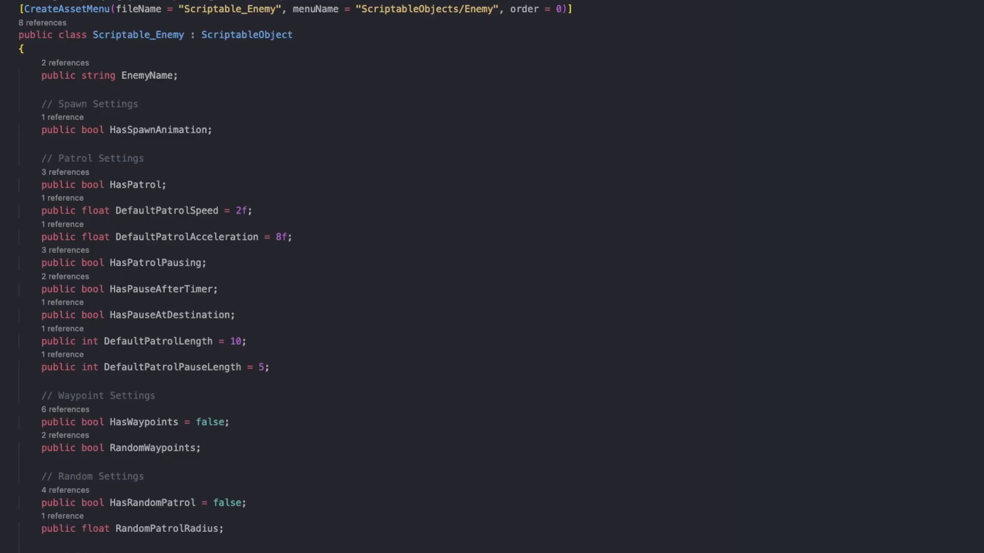
pyautogui.scroll(-10, 492, 277)
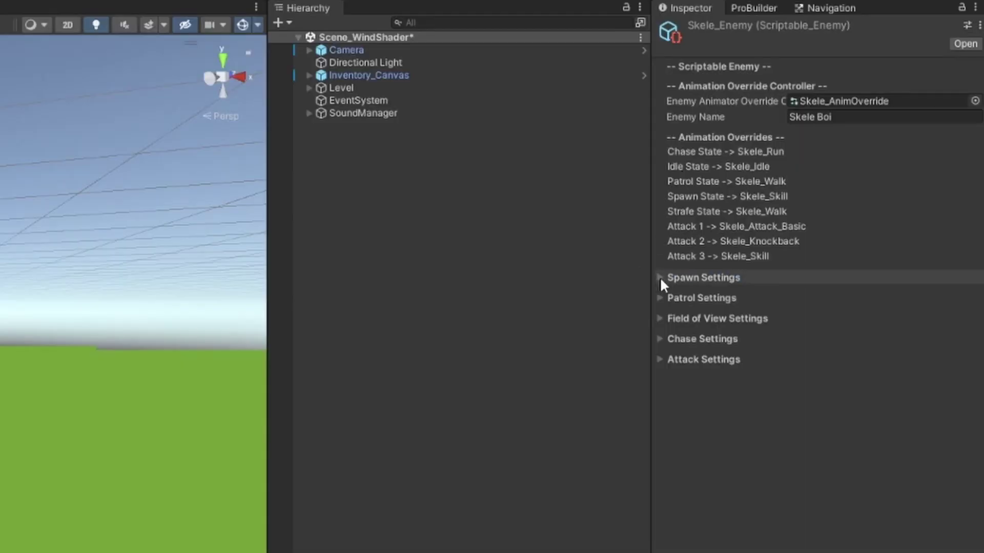
pyautogui.click(662, 277)
pyautogui.click(793, 293)
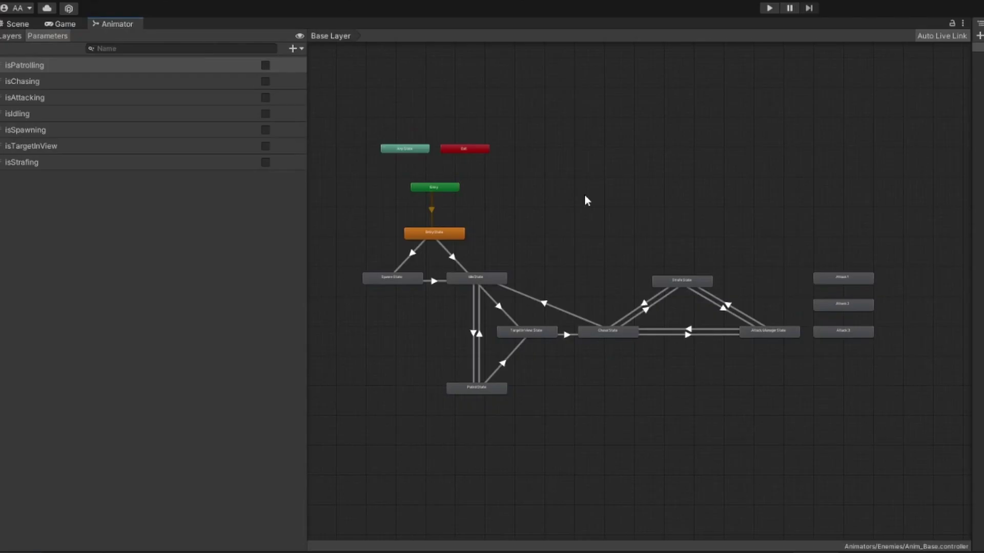
# - Examine the Anim_Base state machine and inspect its Attack 3 and Attack Manager State nodes
pyautogui.scroll(3, 655, 224)
pyautogui.scroll(-3, 743, 260)
pyautogui.scroll(4, 731, 277)
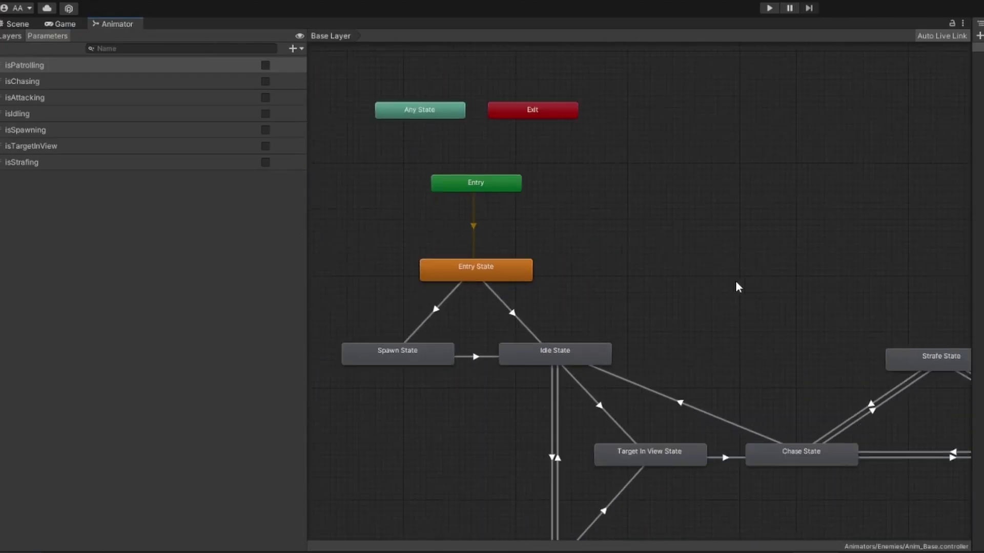
pyautogui.scroll(-2, 736, 282)
pyautogui.moveTo(770, 251); pyautogui.dragTo(823, 261, button='middle')
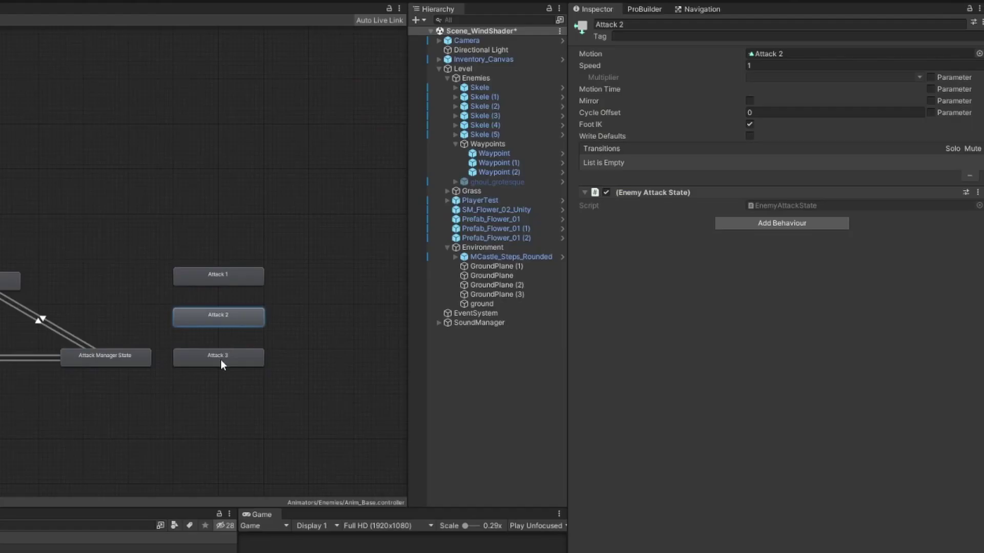
pyautogui.click(221, 359)
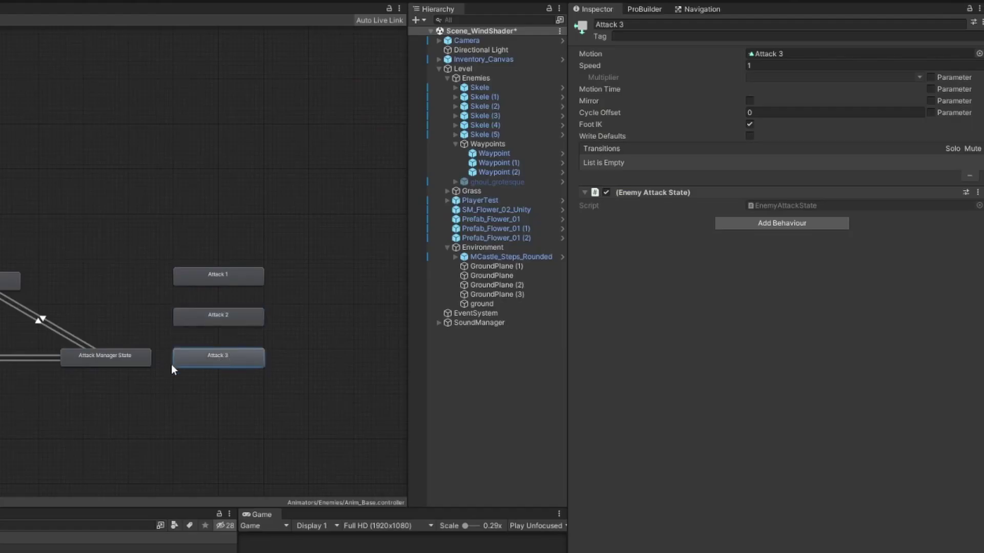
pyautogui.click(103, 361)
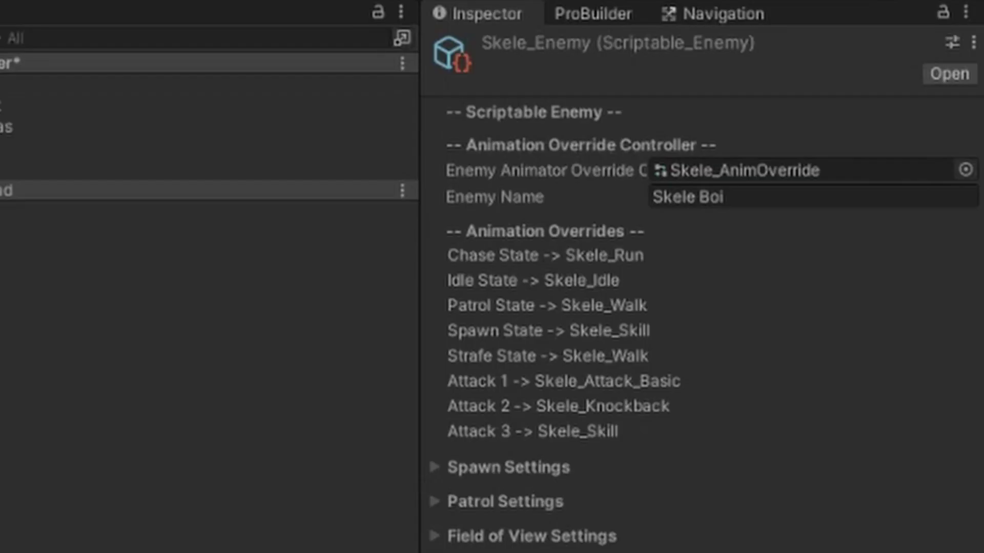
# - Enable Has Patrol in the Patrol Settings of the Skele_Enemy asset
pyautogui.click(435, 502)
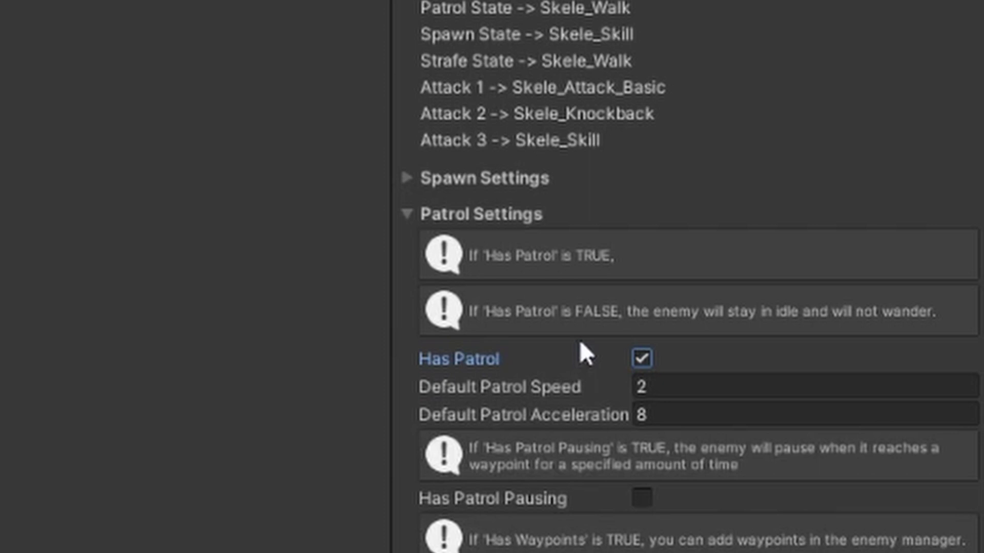
pyautogui.click(566, 272)
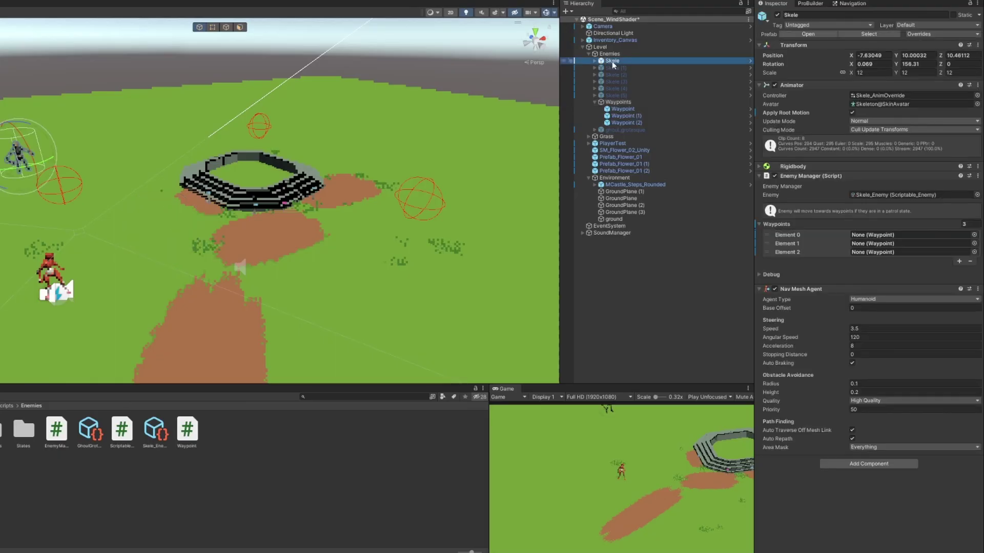
# - Assign the scene's three waypoints to the Skele enemy's Enemy Manager and check its patrol path in the scene
pyautogui.click(625, 109)
pyautogui.moveTo(627, 110); pyautogui.dragTo(881, 259)
pyautogui.moveTo(422, 125); pyautogui.dragTo(416, 193, button='middle')
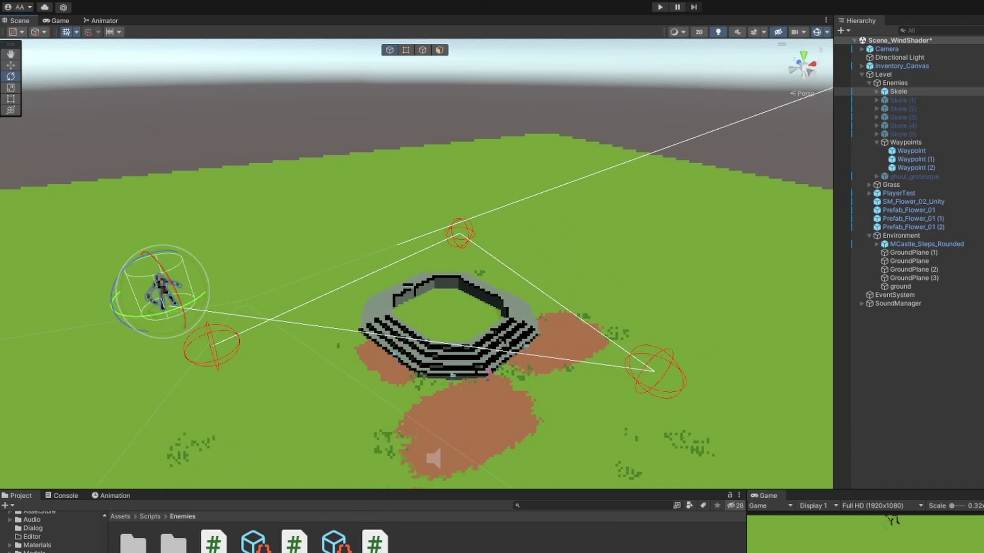
pyautogui.hotkey('shift', 'd')
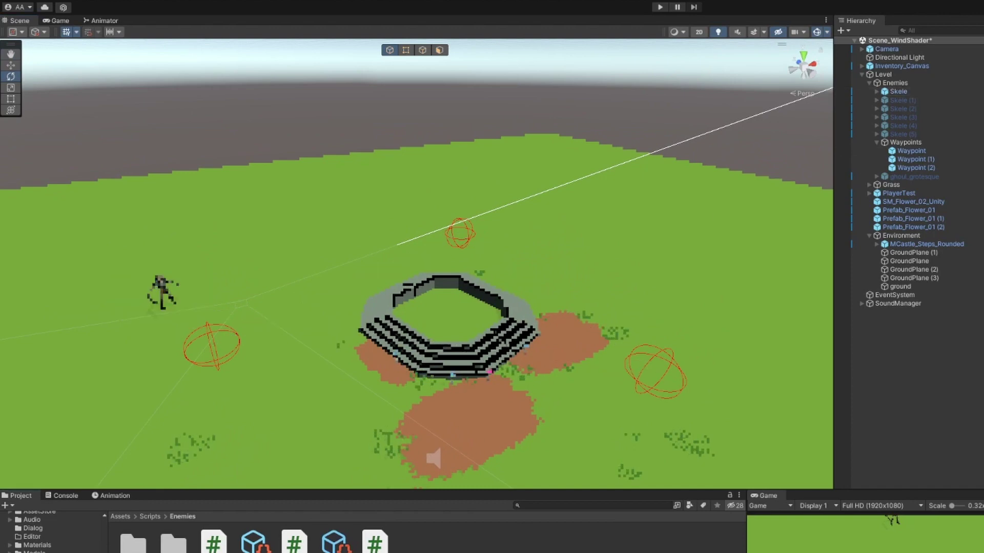
pyautogui.click(165, 293)
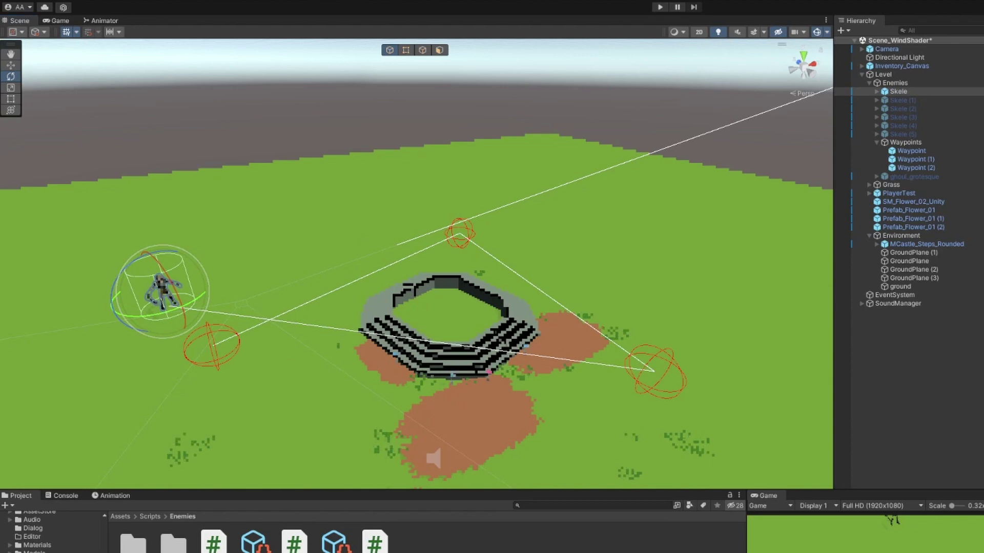
# - Play-test the scene to watch the skeleton patrol between its waypoints
pyautogui.hotkey('ctrl', 'p')
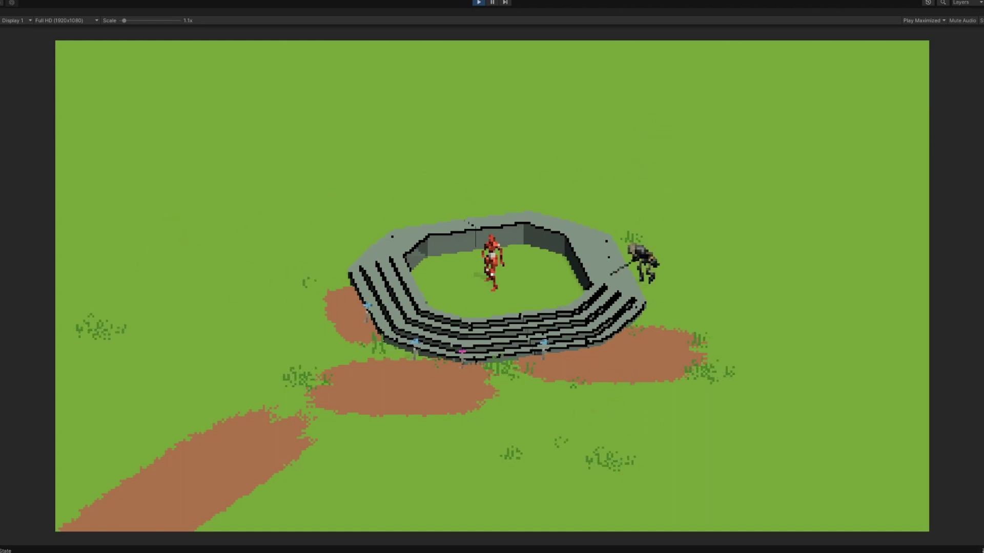
pyautogui.hotkey('shift', 'space')
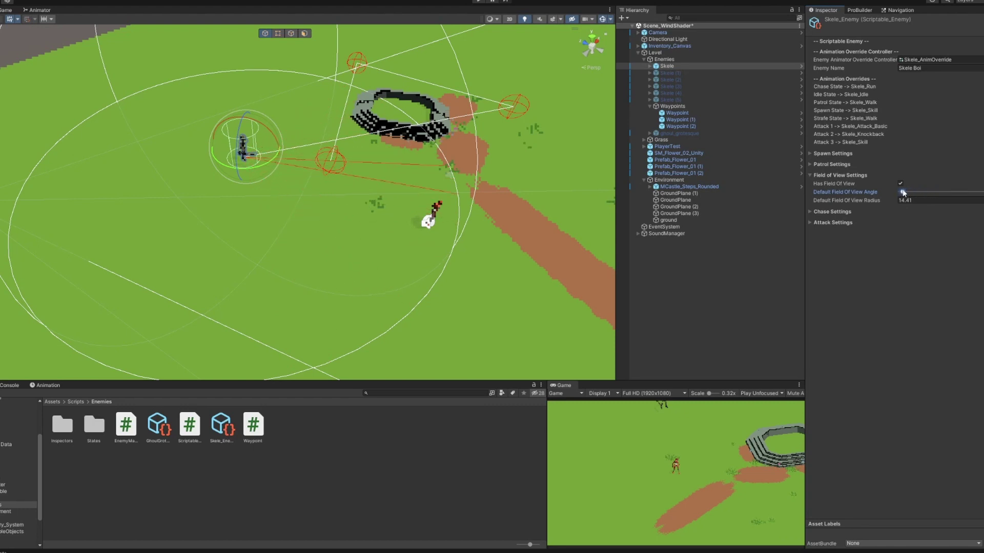
# - Adjust Skele_Enemy's Default Field of View Radius and play-test its reaction by running the player around it
pyautogui.moveTo(895, 200)
pyautogui.mouseDown()
pyautogui.moveTo(841, 208)
pyautogui.moveTo(914, 201)
pyautogui.mouseUp()
pyautogui.click(479, 2)
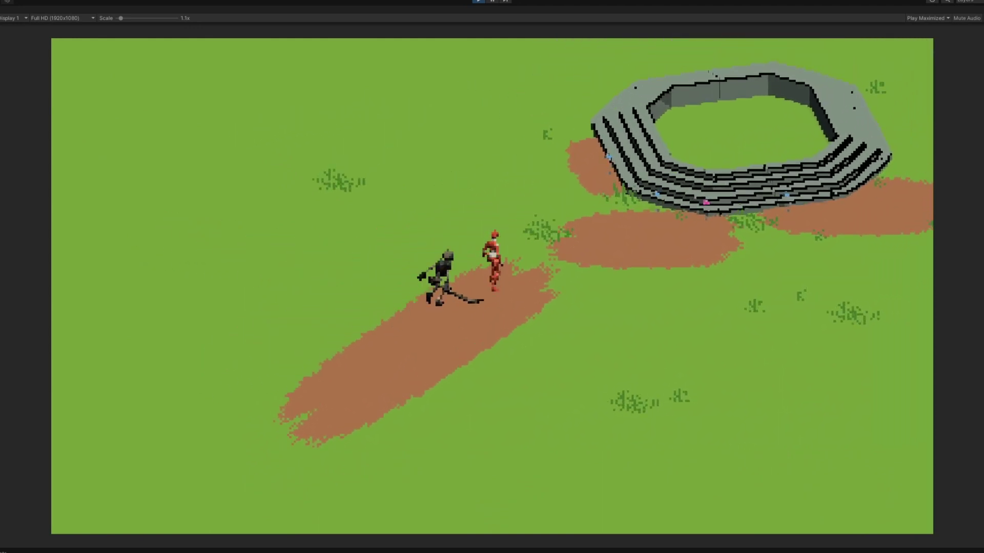
pyautogui.press('a')
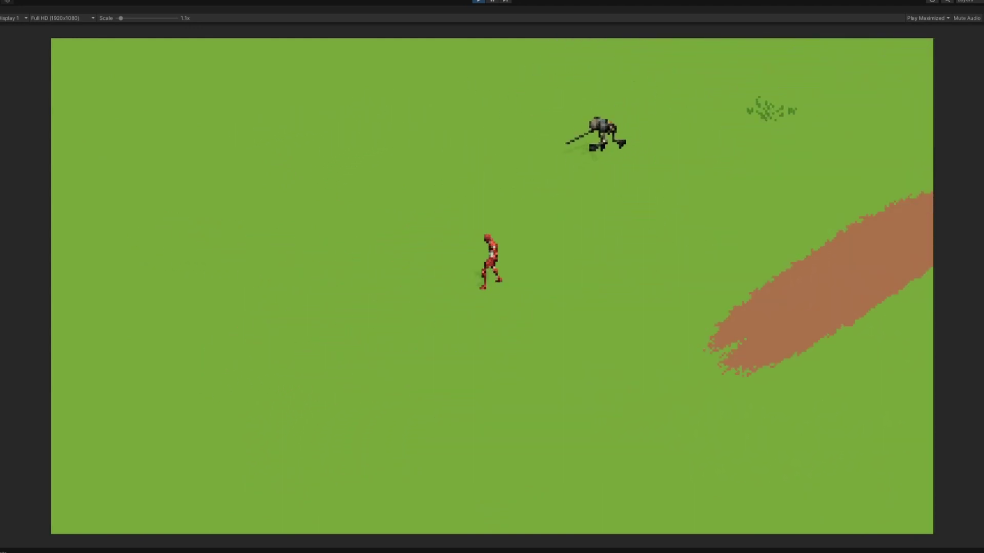
pyautogui.press('d')
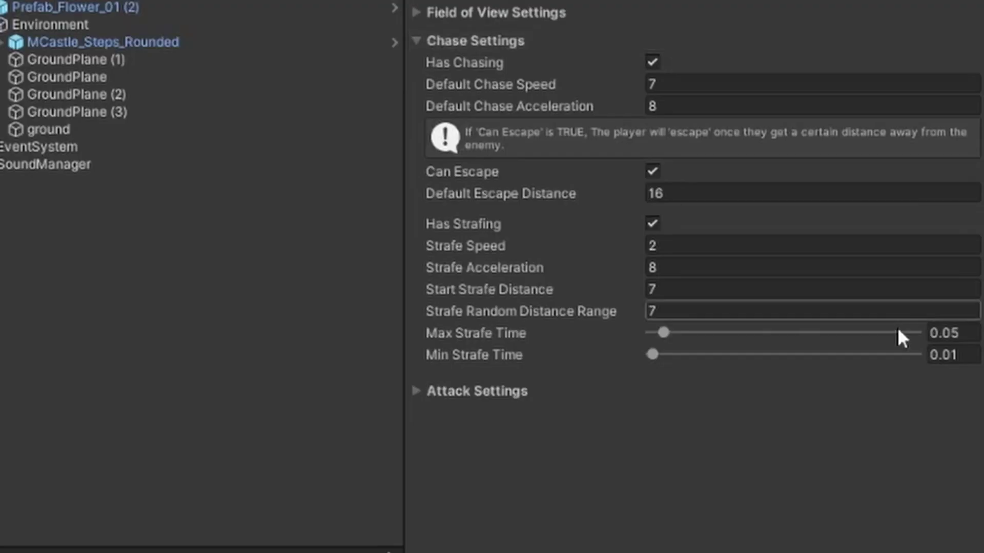
# - Adjust the Max Strafe Time in Skele_Enemy's Chase Settings and end the running play test
pyautogui.click(662, 333)
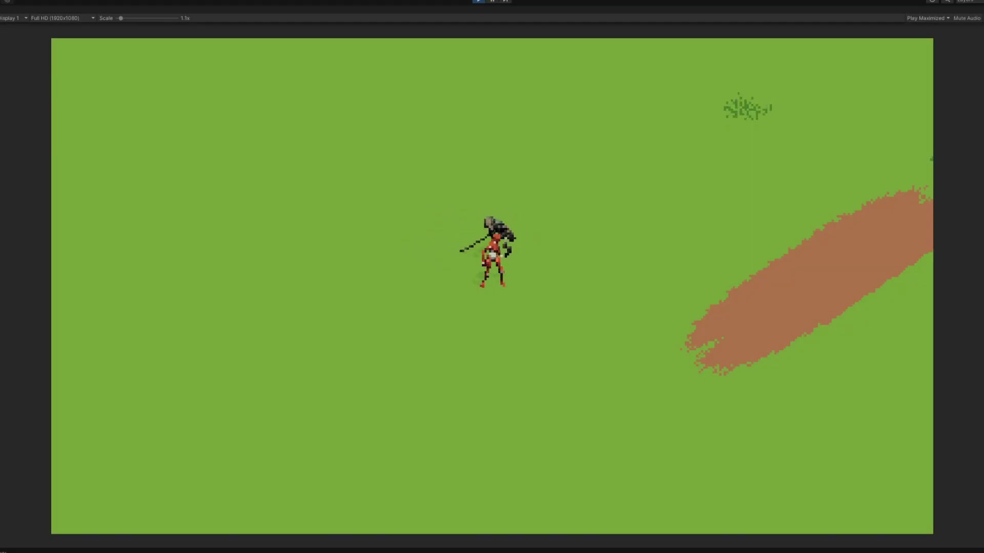
pyautogui.click(476, 1)
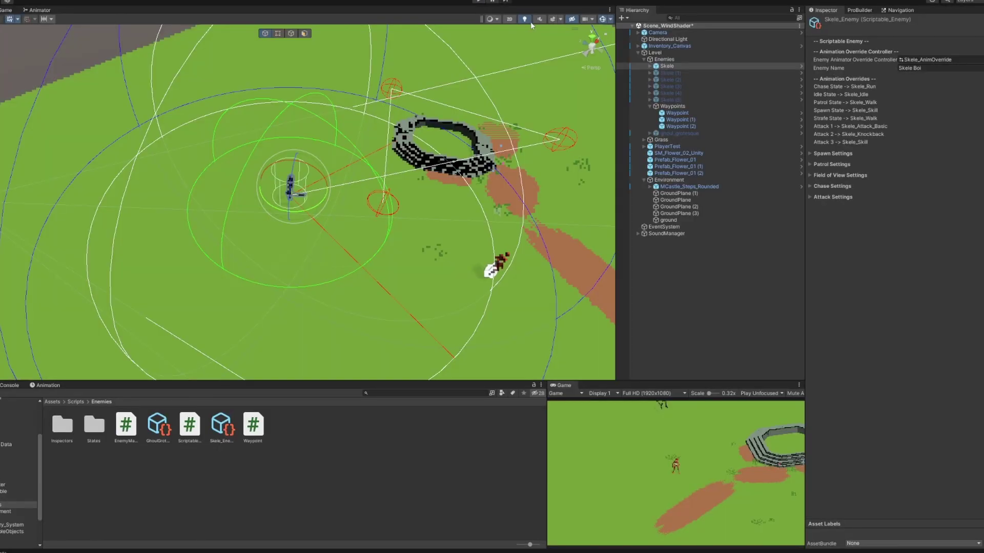
# - Select the disabled enemies Skele (1) through Skele (5) together and run the scene
pyautogui.click(670, 73)
pyautogui.keyDown('shift'); pyautogui.click(664, 100); pyautogui.keyUp('shift')
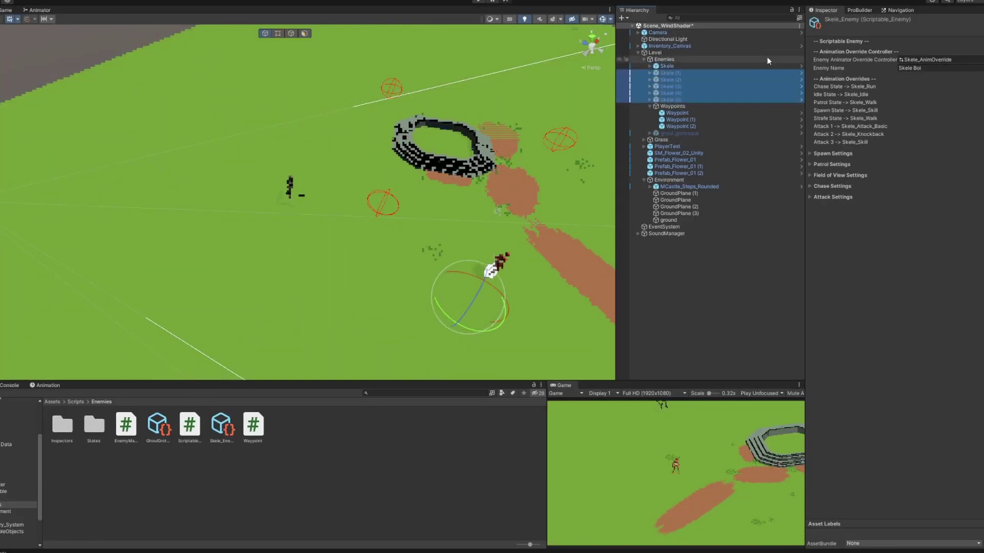
pyautogui.click(477, 1)
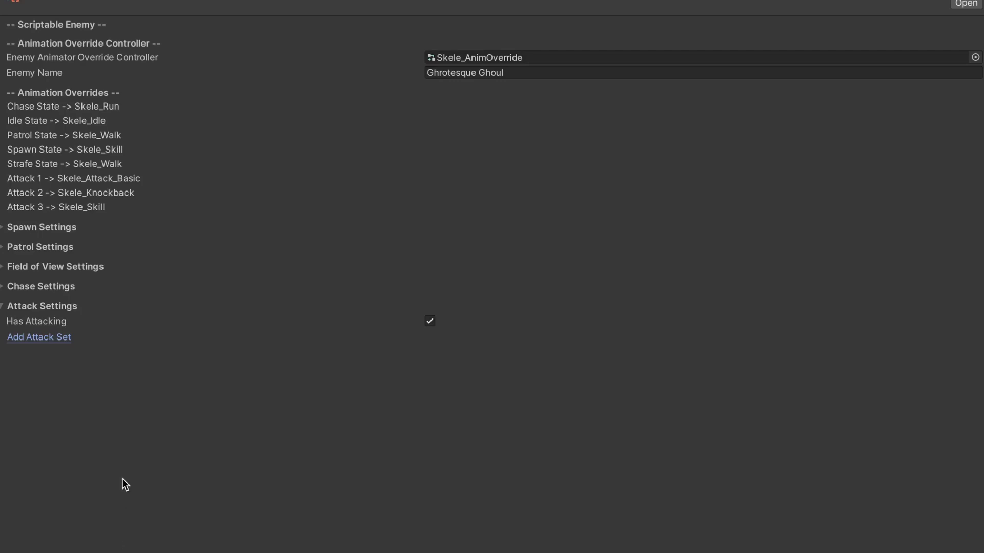
# - Add an attack set named "Attack / Dodge" containing a Skele_Attack_Basic attack with damage 5 and end time 0.85
pyautogui.click(56, 338)
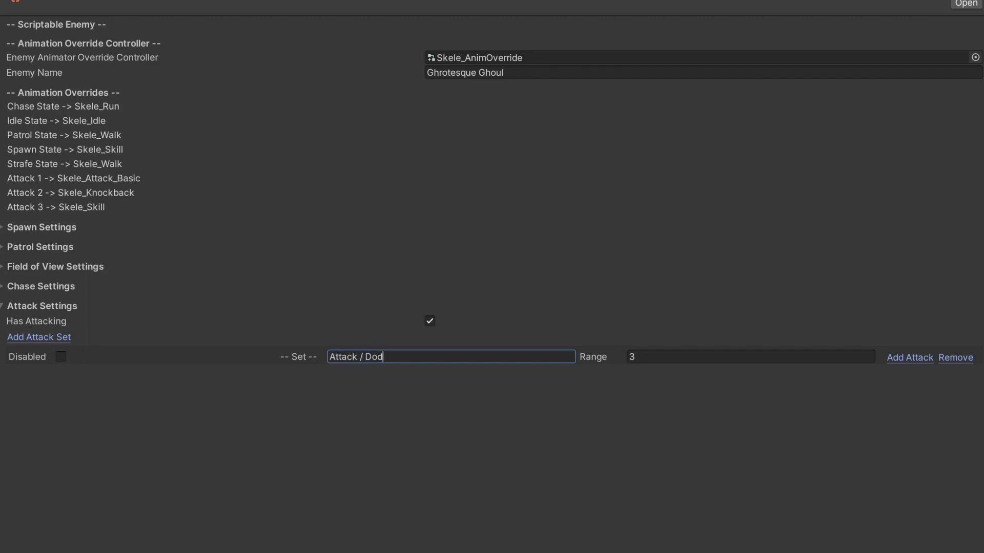
pyautogui.click(923, 361)
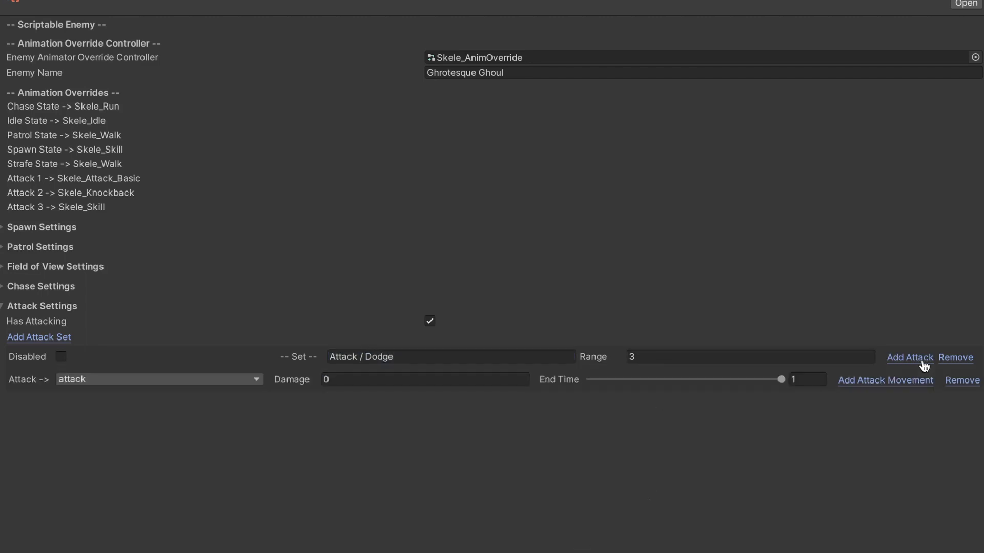
pyautogui.click(229, 380)
pyautogui.click(151, 407)
pyautogui.click(284, 380)
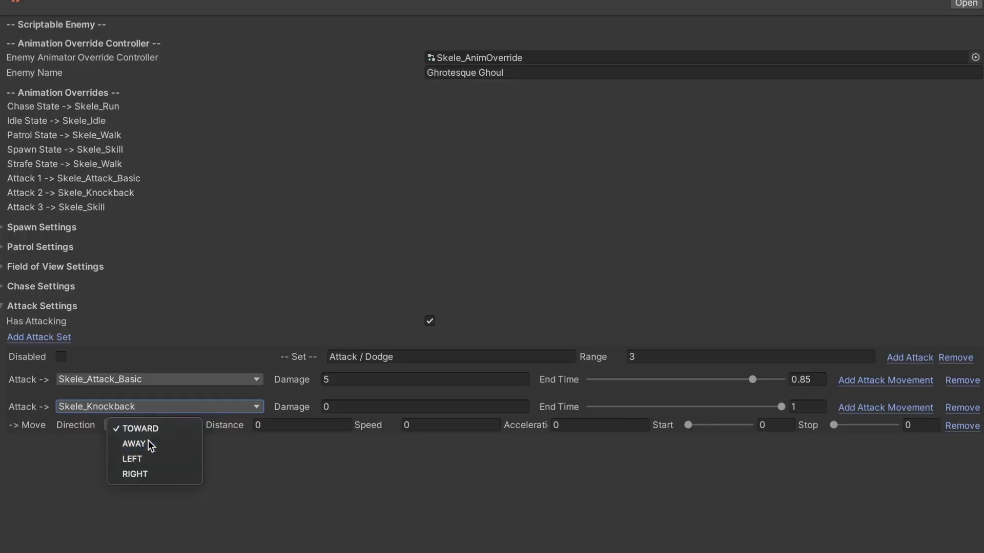
# - Set the Skele_Knockback attack's movement to AWAY with distance 1, speed 7, acceleration 8 and stop 0.4
pyautogui.click(134, 443)
pyautogui.click(232, 425)
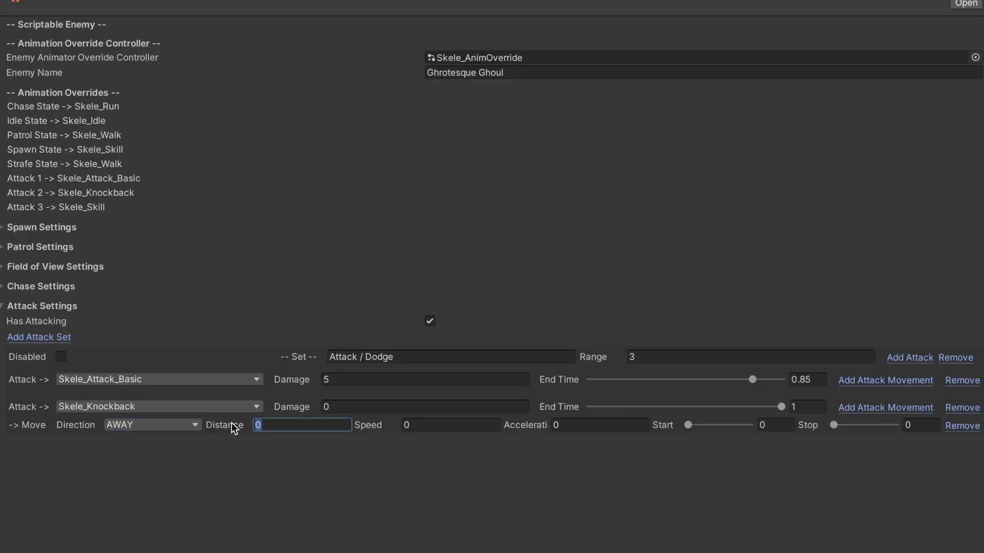
pyautogui.click(573, 425)
pyautogui.write('8')
pyautogui.moveTo(835, 426); pyautogui.dragTo(858, 425)
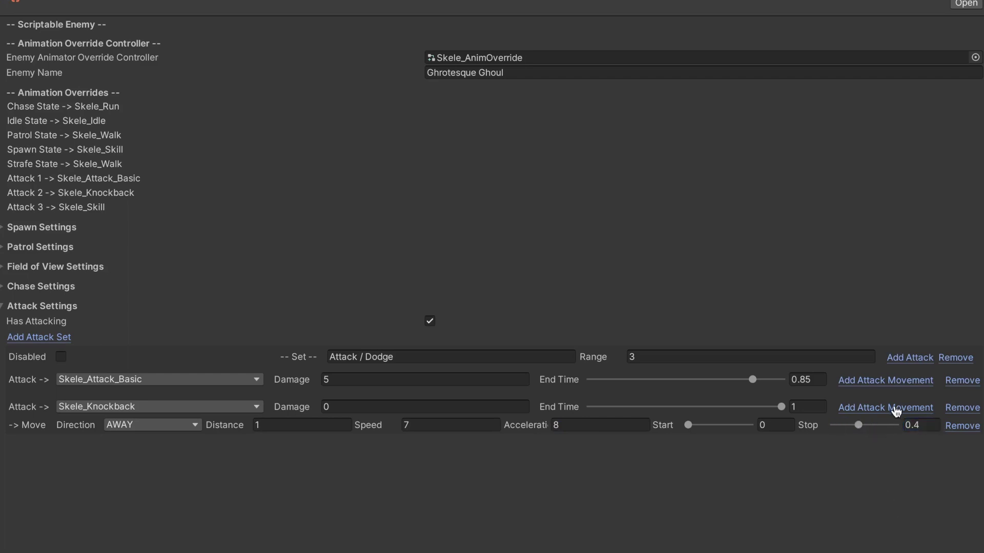
# - Add a second movement to the Skele_Knockback attack: LEFT, distance 0.2, speed 2, acceleration 8, start 0.4 and stop 1
pyautogui.click(892, 408)
pyautogui.click(168, 442)
pyautogui.click(134, 460)
pyautogui.click(232, 443)
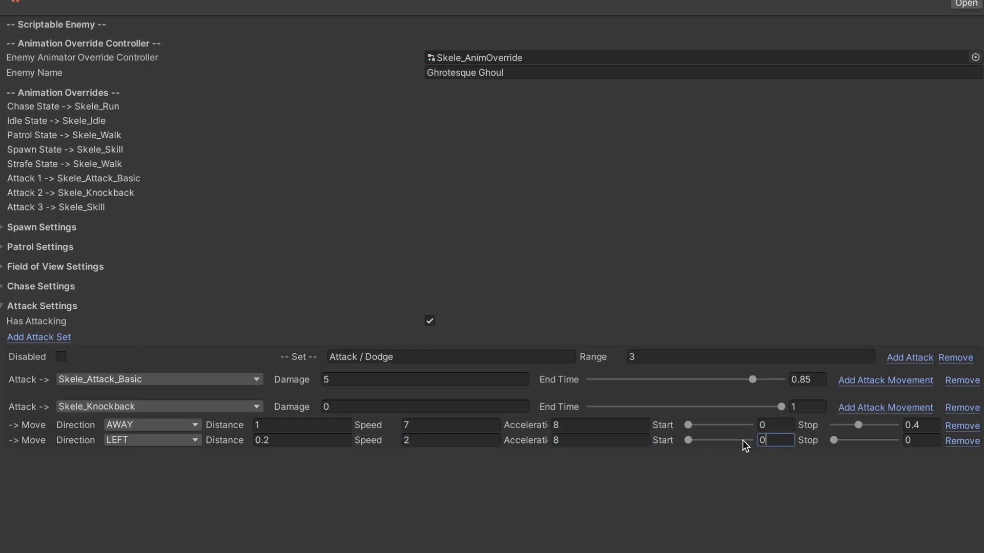
pyautogui.write('.4')
pyautogui.click(912, 439)
pyautogui.write('1')
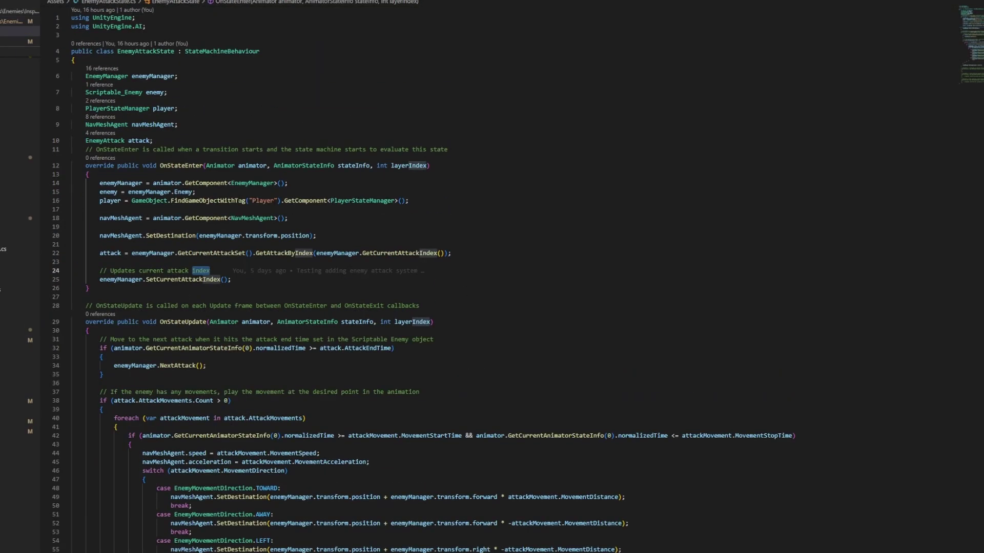
# - Examine the OnStateEnter and OnStateUpdate code in the EnemyAttackState script
pyautogui.scroll(-1, 295, 265)
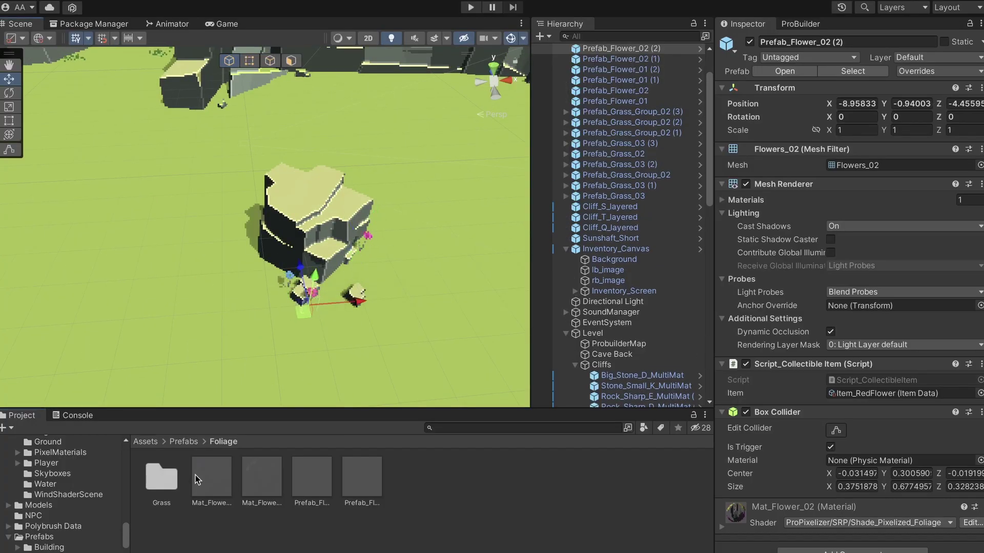
# - Place flower and grass prefabs from the Foliage folder around the rocks in the level
pyautogui.moveTo(196, 475); pyautogui.dragTo(241, 236)
pyautogui.moveTo(161, 476); pyautogui.dragTo(276, 307)
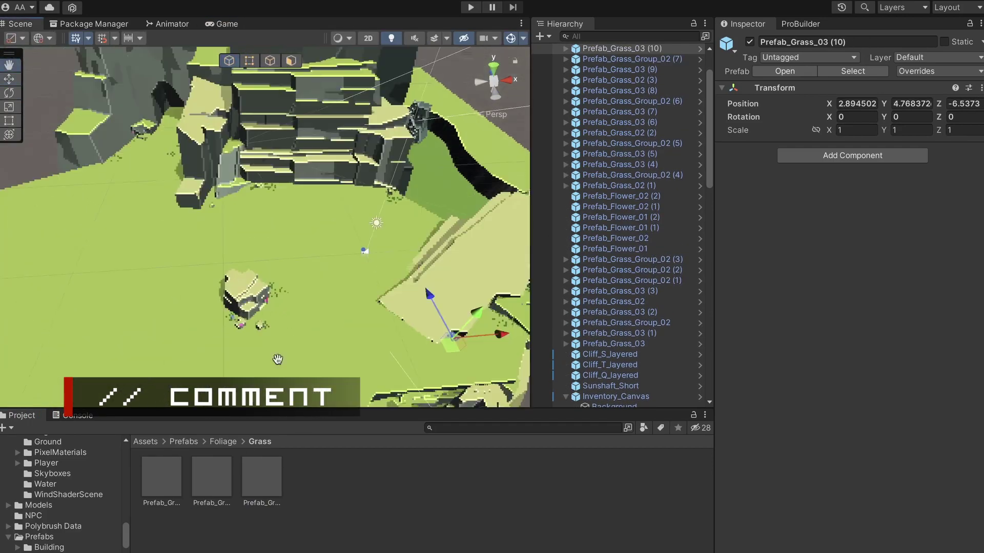
pyautogui.click(223, 441)
pyautogui.moveTo(312, 476); pyautogui.dragTo(223, 272)
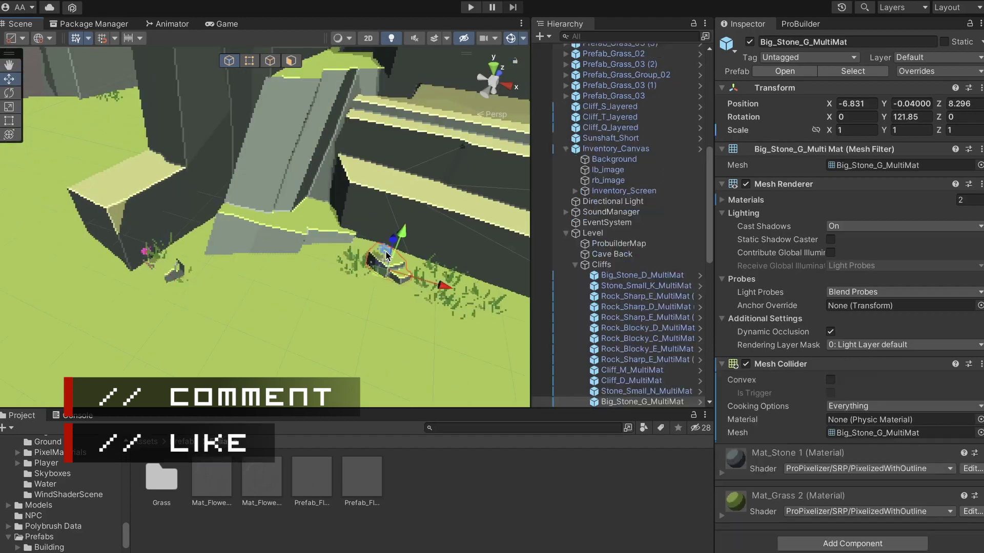
# - Select the cliff rock pieces at the level's edge together and activate the Rotate tool
pyautogui.click(210, 169)
pyautogui.scroll(-5, 210, 169)
pyautogui.click(222, 254)
pyautogui.press('f')
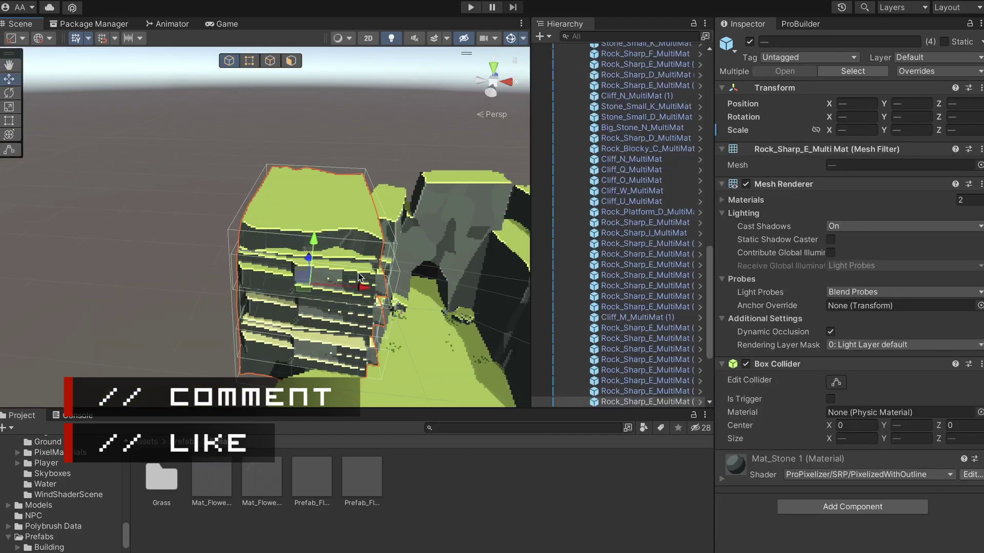
pyautogui.keyDown('ctrl'); pyautogui.click(221, 254); pyautogui.keyUp('ctrl')
pyautogui.moveTo(222, 254); pyautogui.dragTo(398, 267, button='right')
pyautogui.click(241, 172)
pyautogui.press('e')
pyautogui.moveTo(241, 172); pyautogui.dragTo(456, 204, button='right')
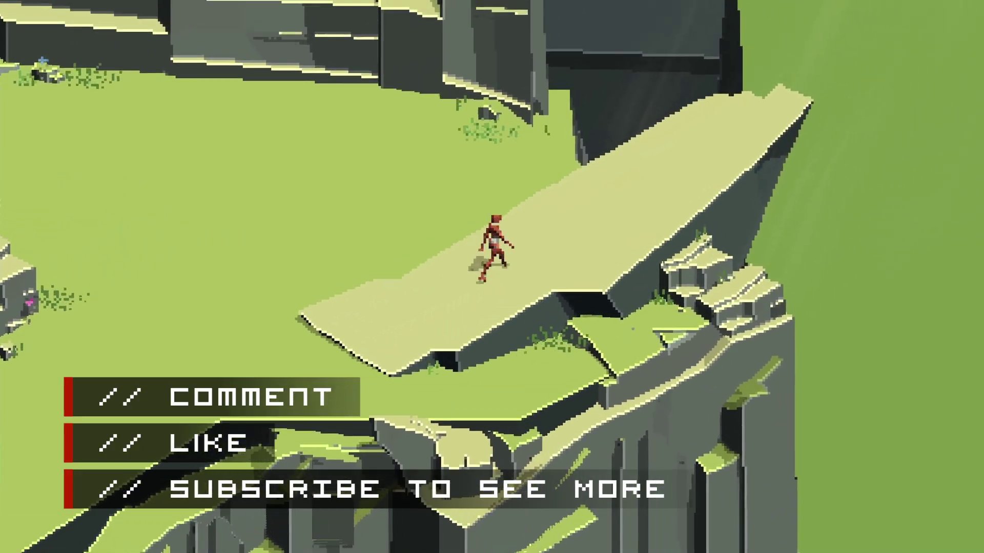